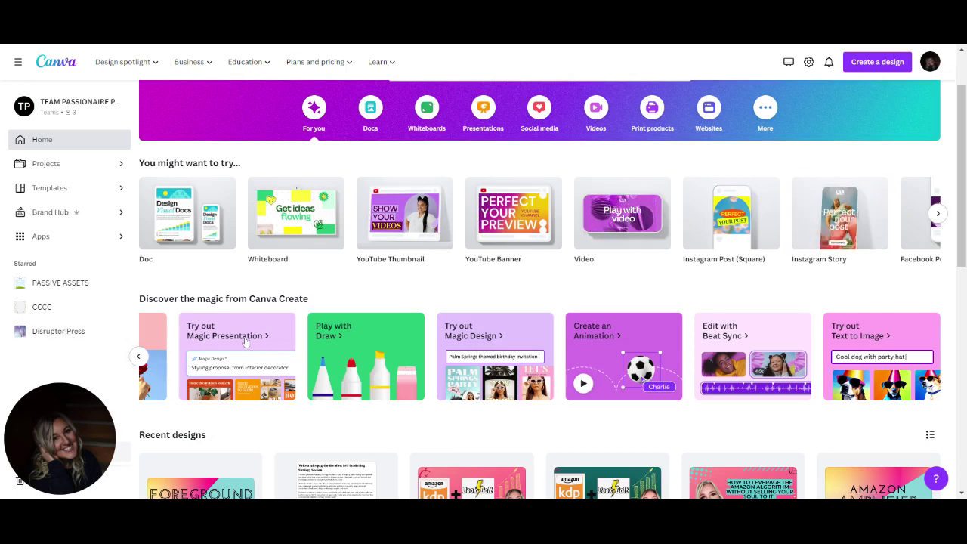
- Generate a Magic Design presentation for the topic 'How to create a youtube presentation video quickly'
click(246, 341)
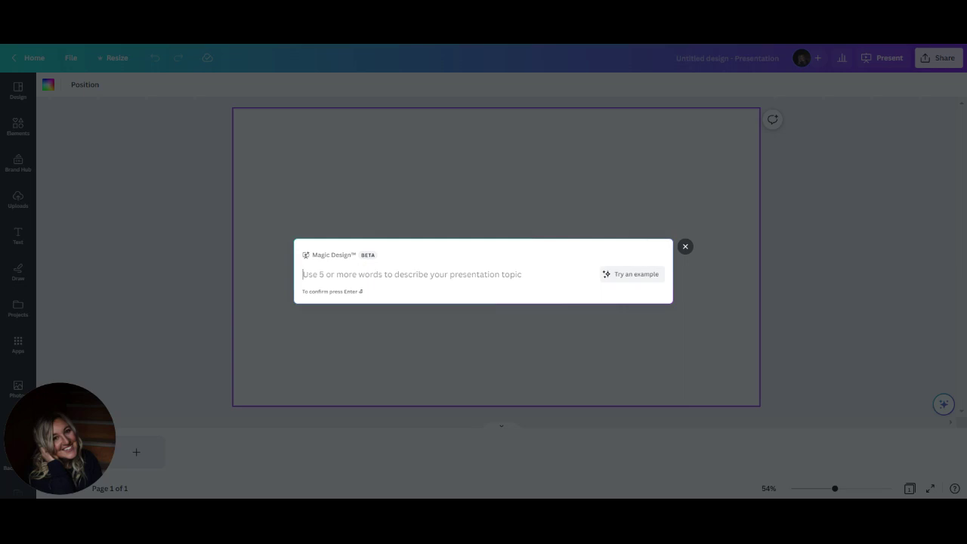
text(How)
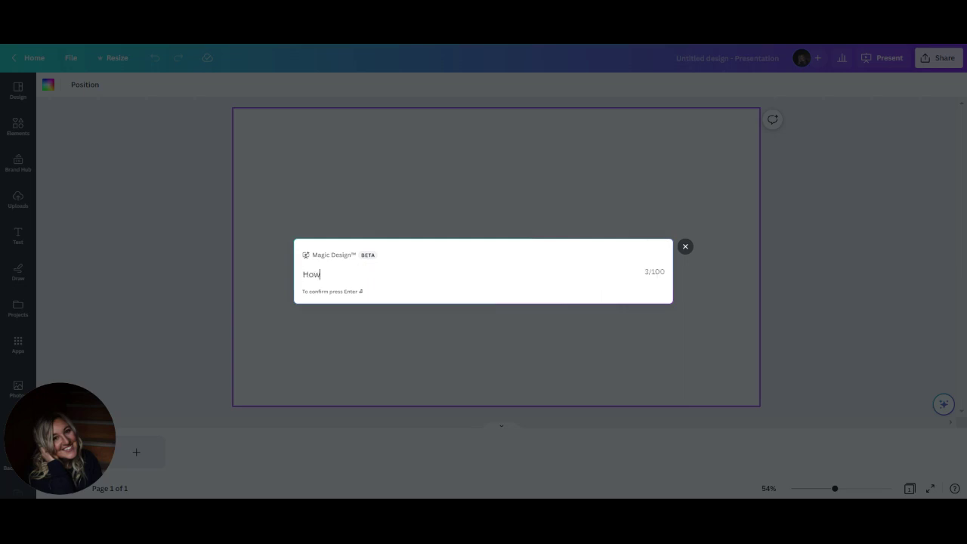
text( to create a )
text(youtube )
text(present)
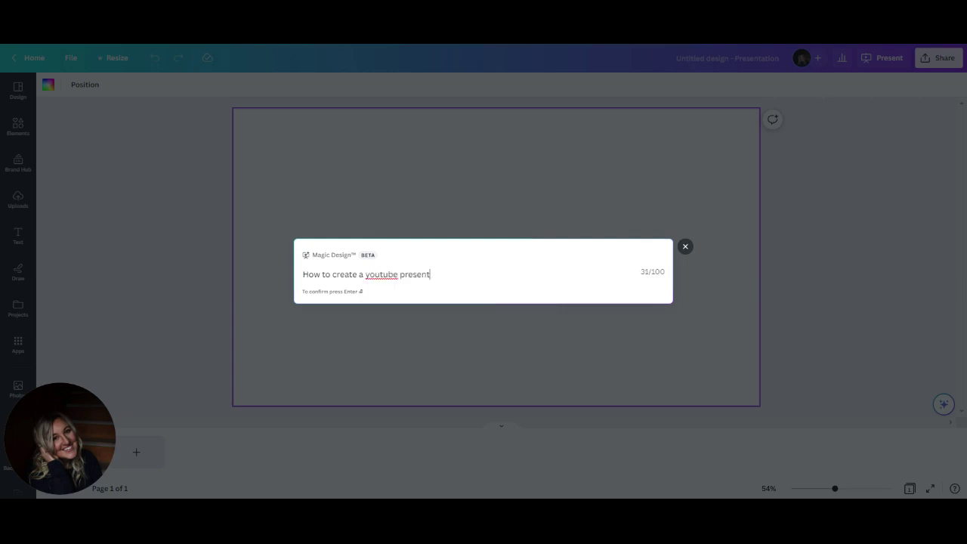
text(ation video )
text(quickk)
key(BackSpace)
key(BackSpace)
text(kly)
key(Return)
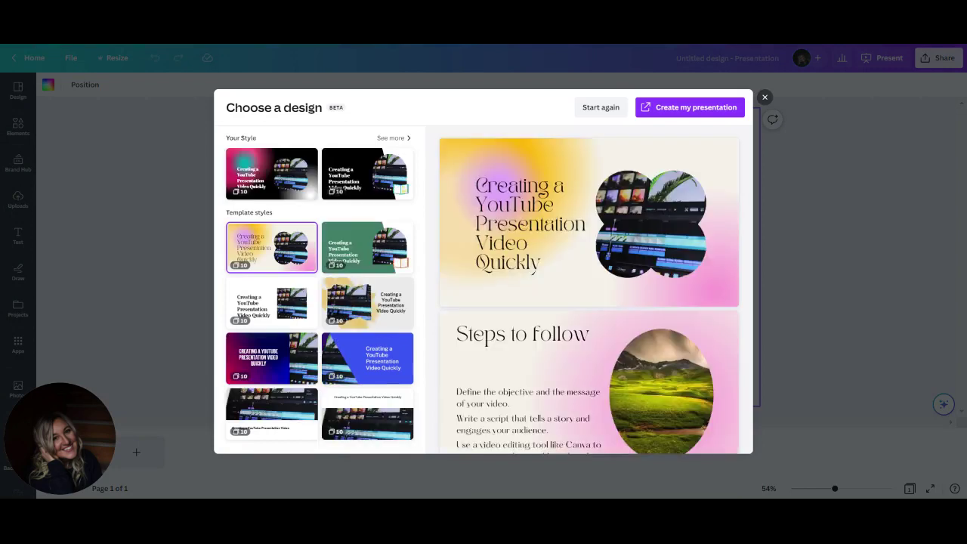
- Preview the black style's slides, then choose the pink and teal gradient style
click(344, 176)
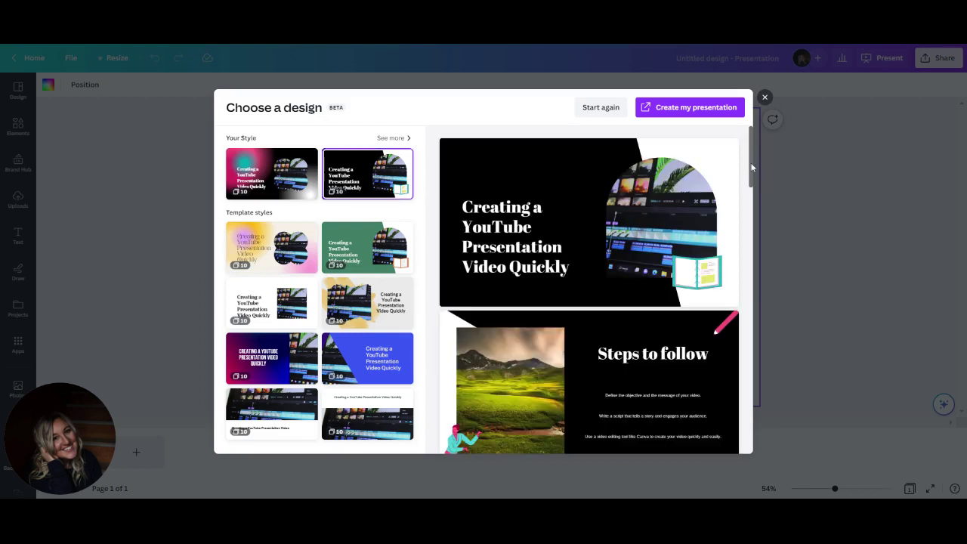
drag(752, 166, 719, 401)
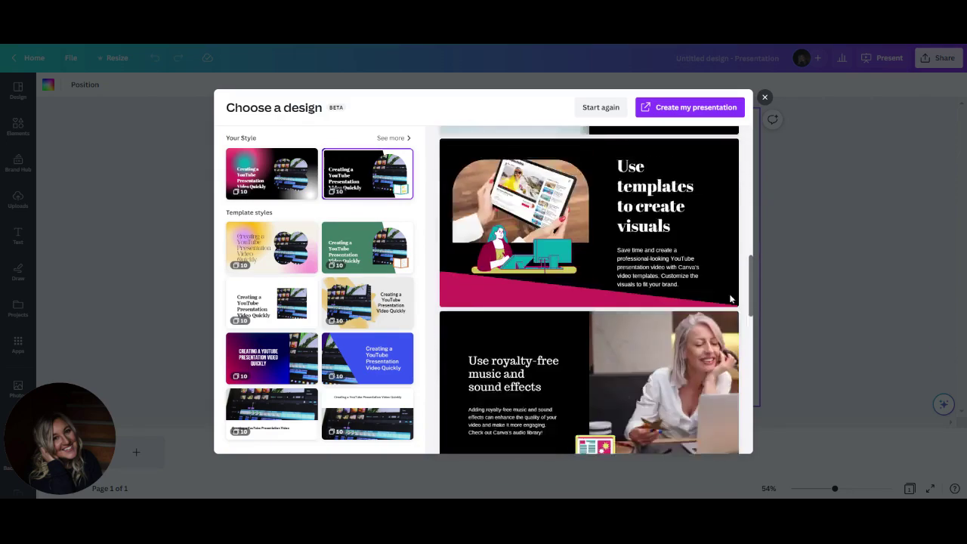
scroll(719, 401, down, 3)
scroll(713, 340, up, 5)
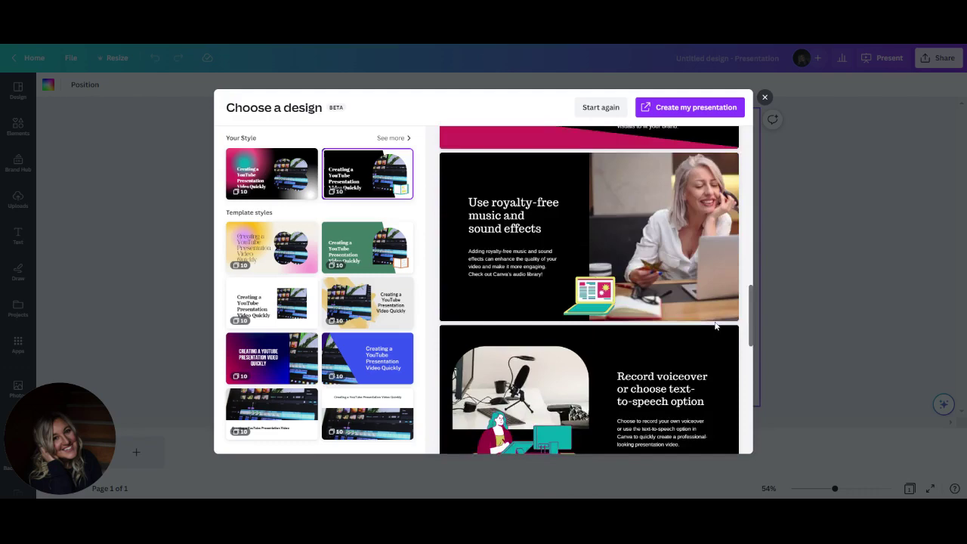
scroll(702, 248, up, 5)
scroll(696, 213, up, 3)
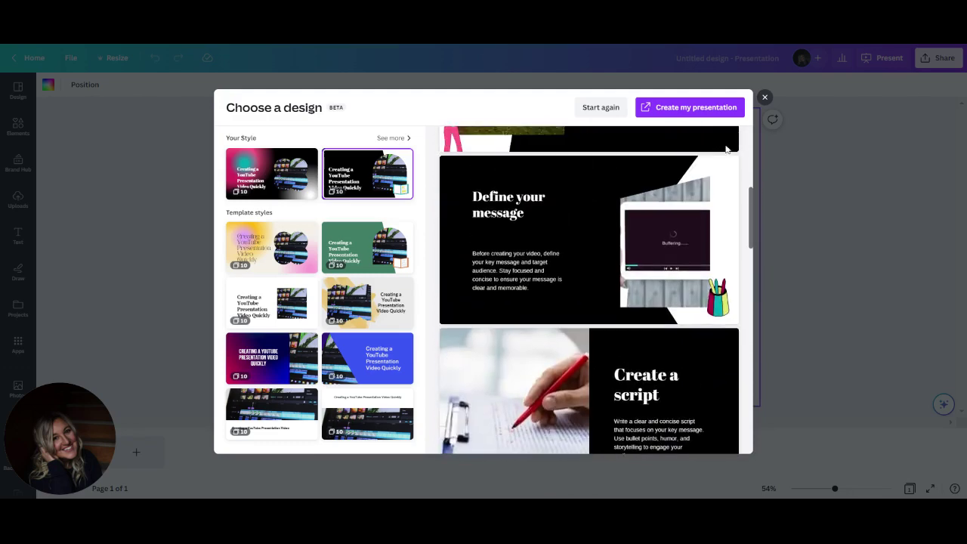
click(751, 144)
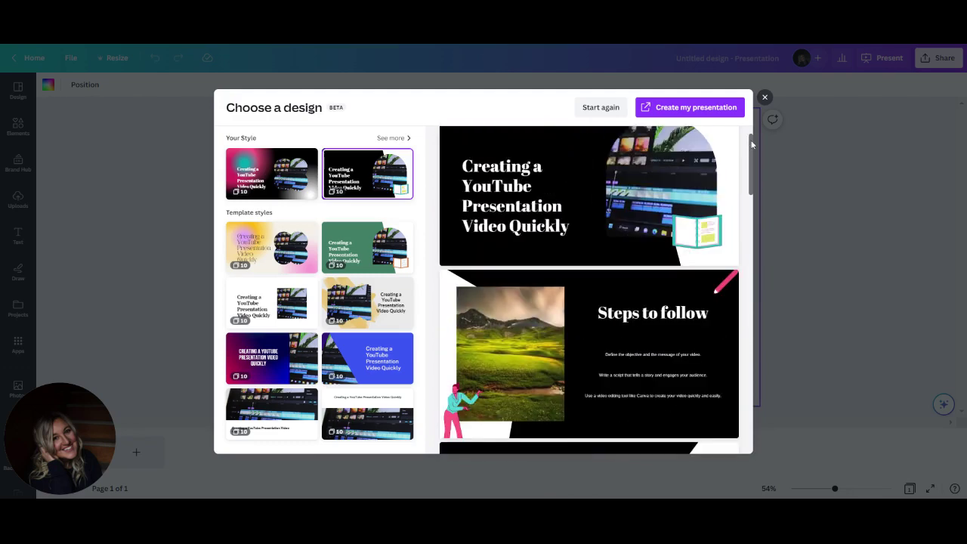
drag(752, 144, 753, 129)
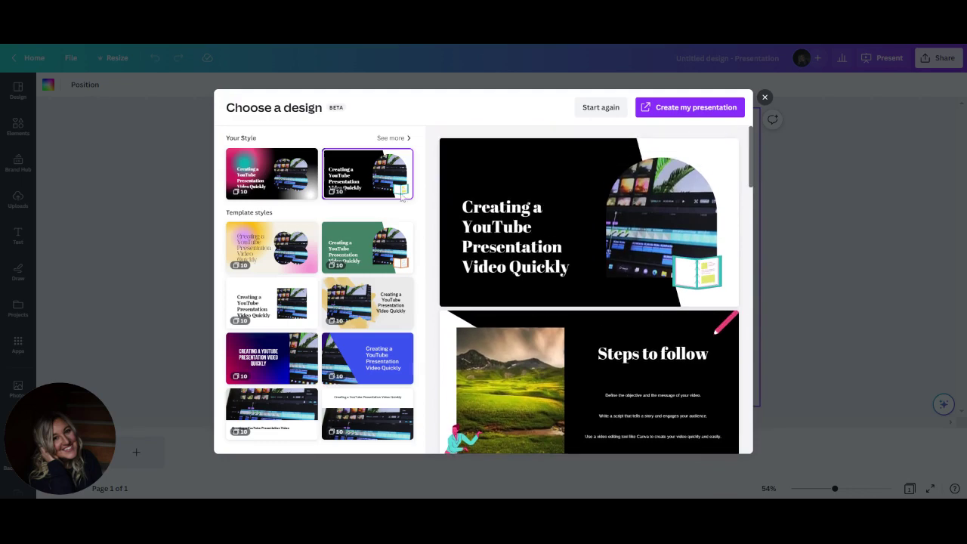
click(251, 176)
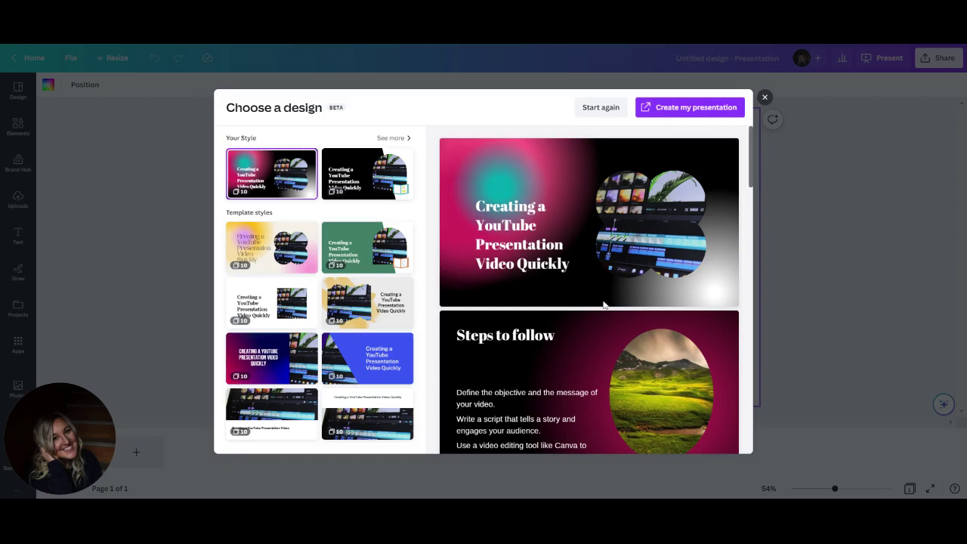
- Create the 10-slide gradient presentation, dismiss the new-technology notice, and start presenting full screen
click(698, 108)
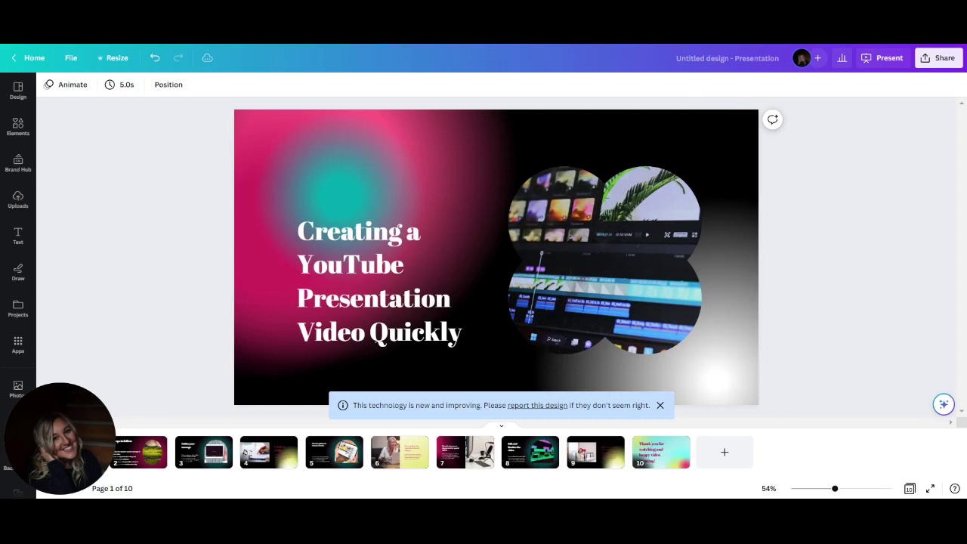
click(659, 406)
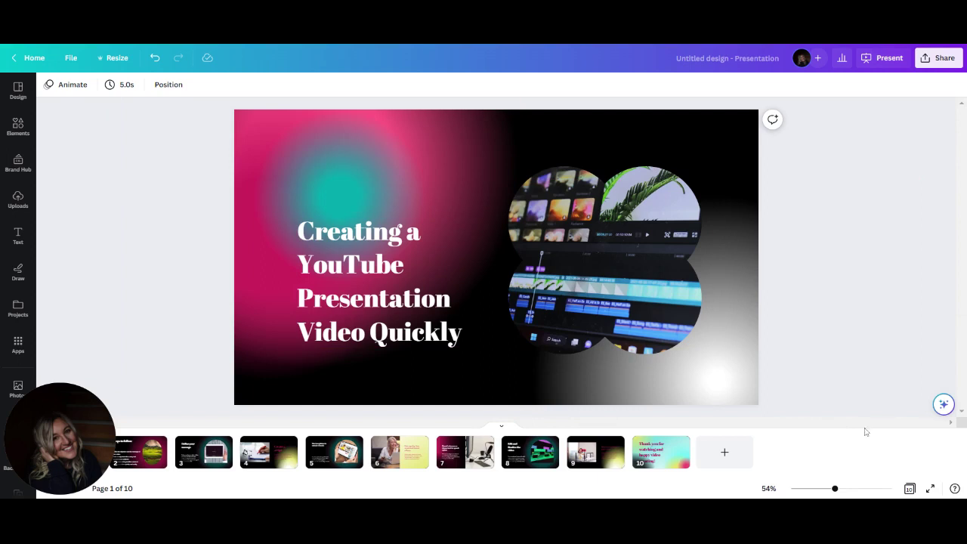
click(930, 489)
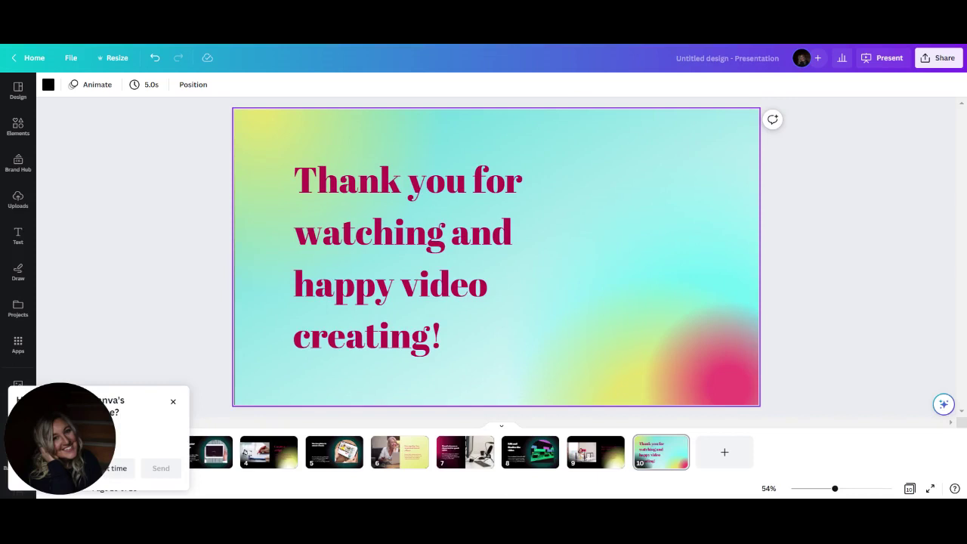
mouse_move(399, 452)
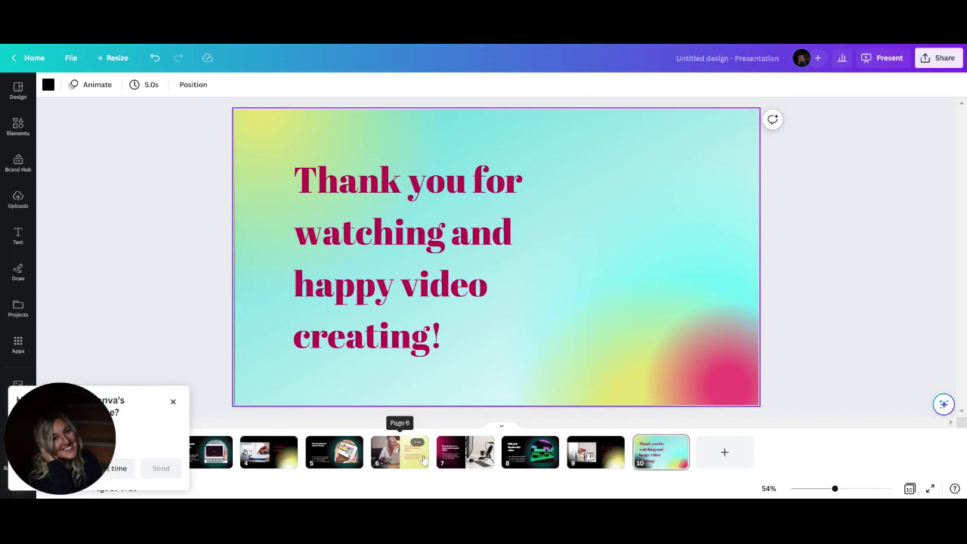
- Go to slide 6 on royalty-free music and sound effects
click(419, 462)
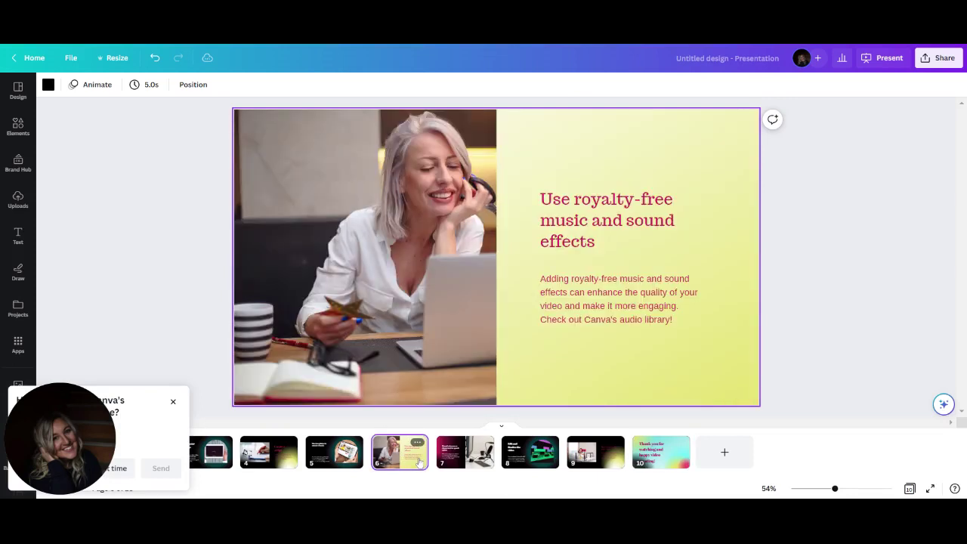